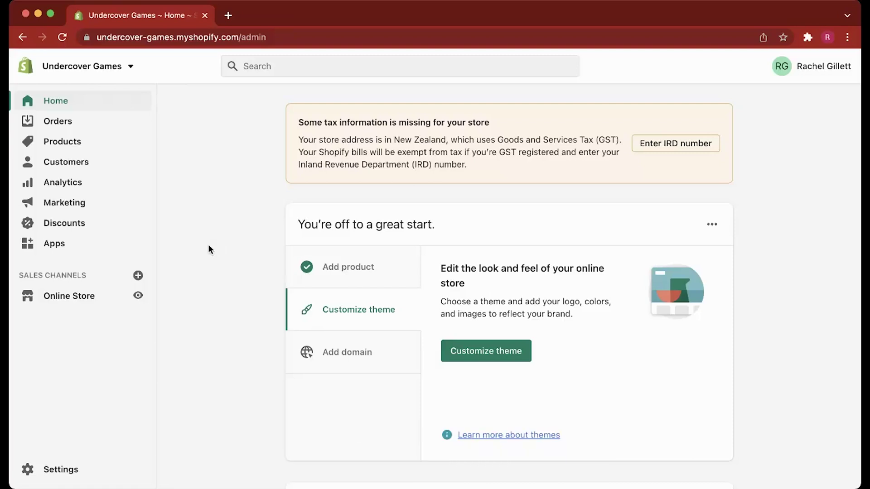
Under Online Store > Pages, add a page titled 'Wishlist' using the wishlist template, and save.
left_click(75, 302)
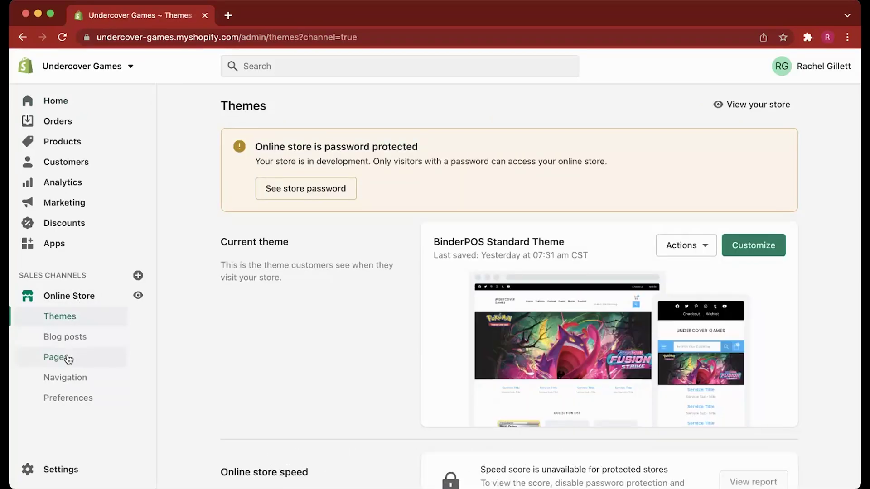
left_click(67, 358)
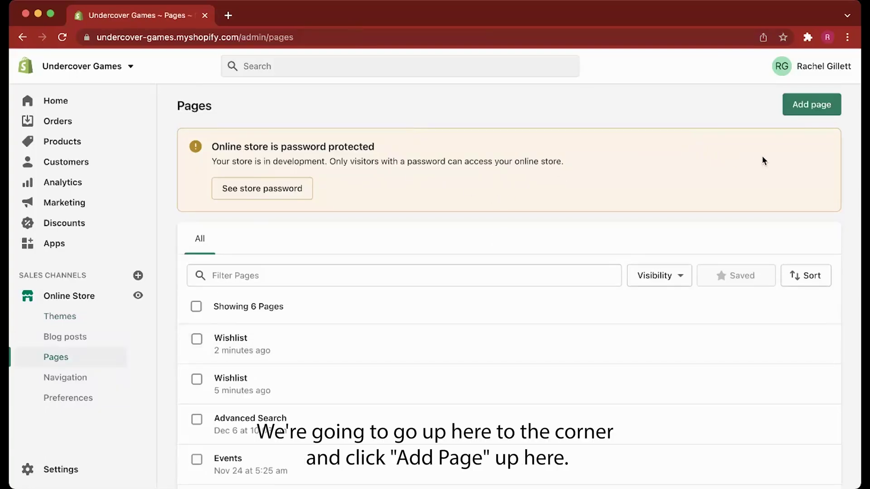
left_click(811, 106)
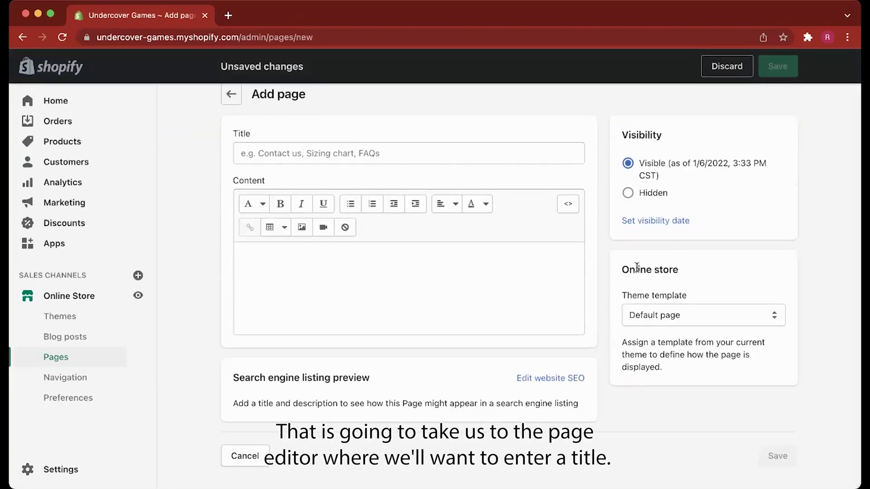
scroll(549, 281, "down", 1)
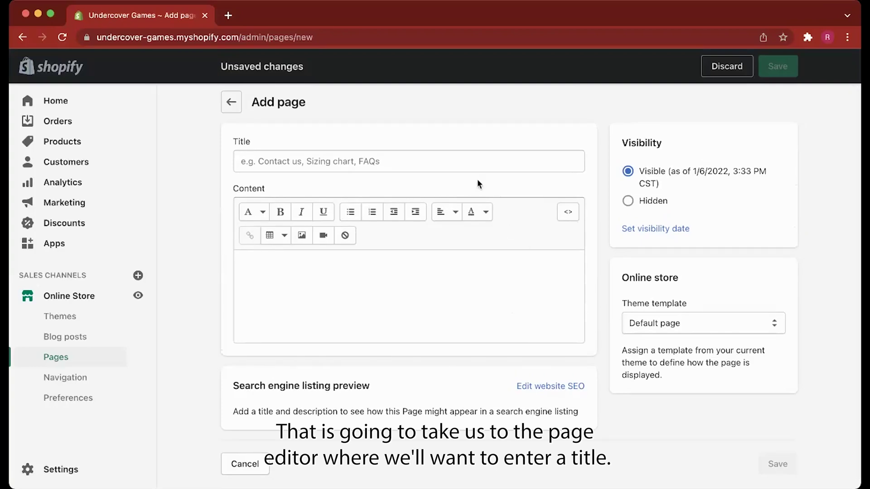
left_click(462, 161)
type("Wis")
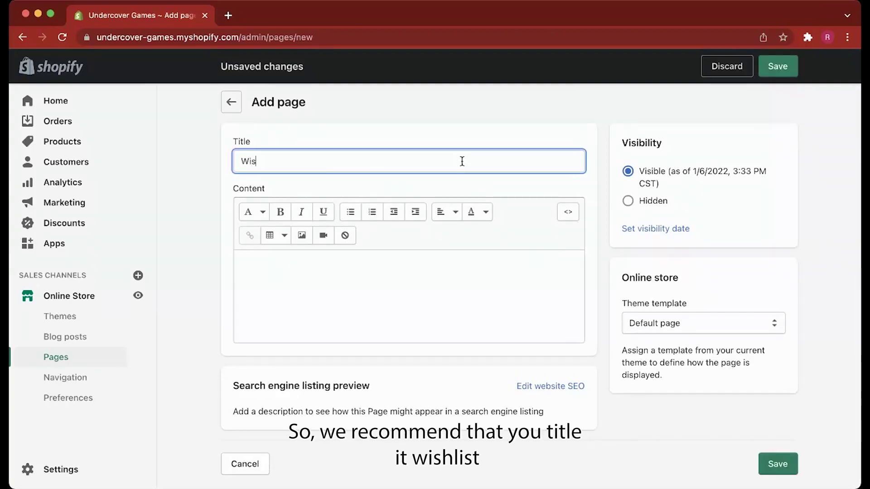
type("hlist")
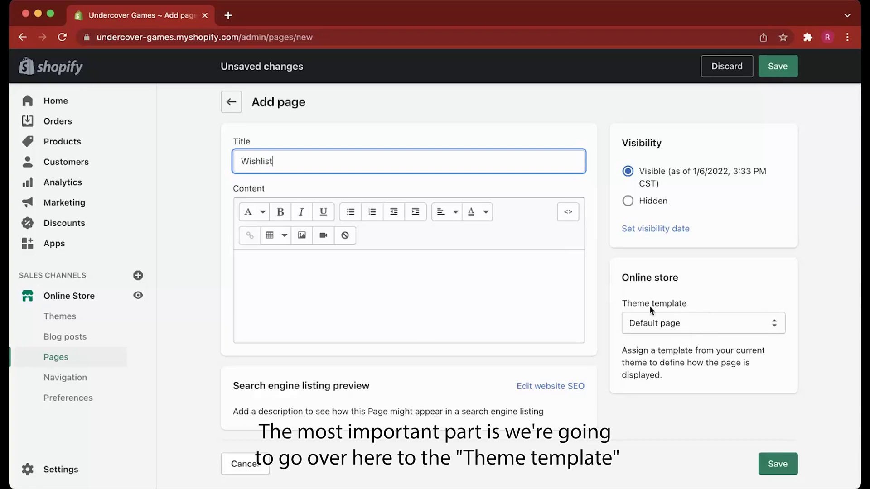
left_click(706, 325)
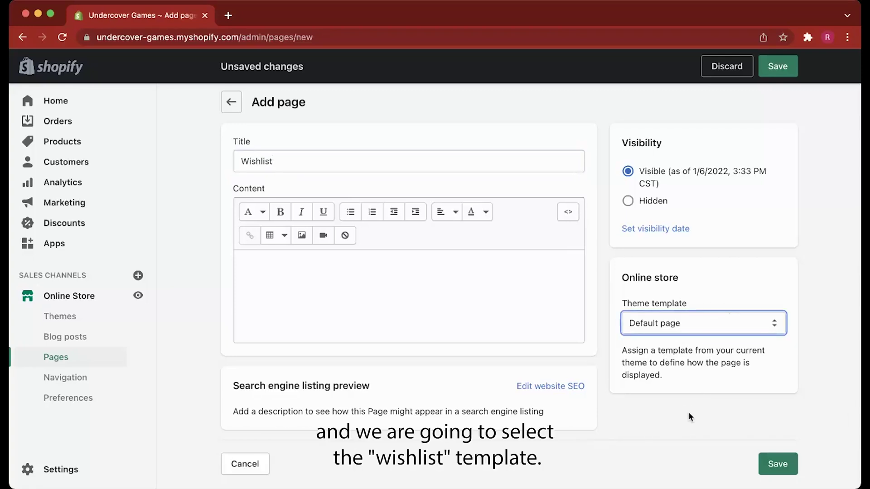
key("w")
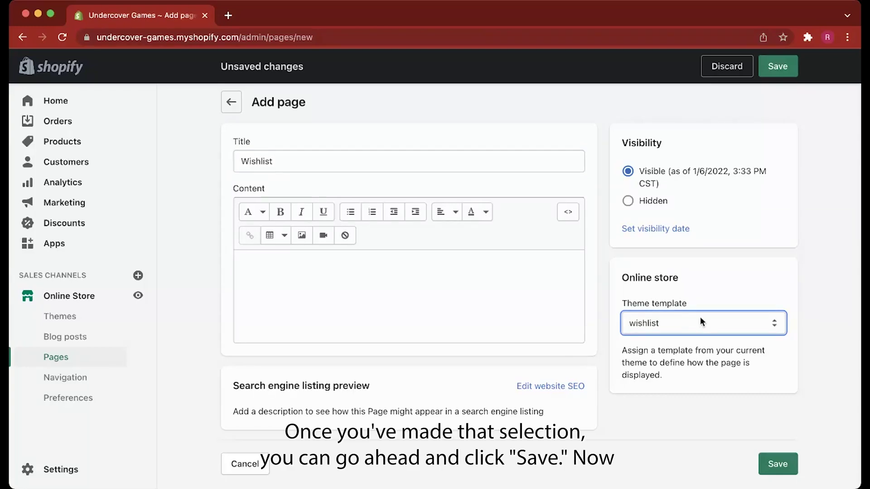
left_click(789, 68)
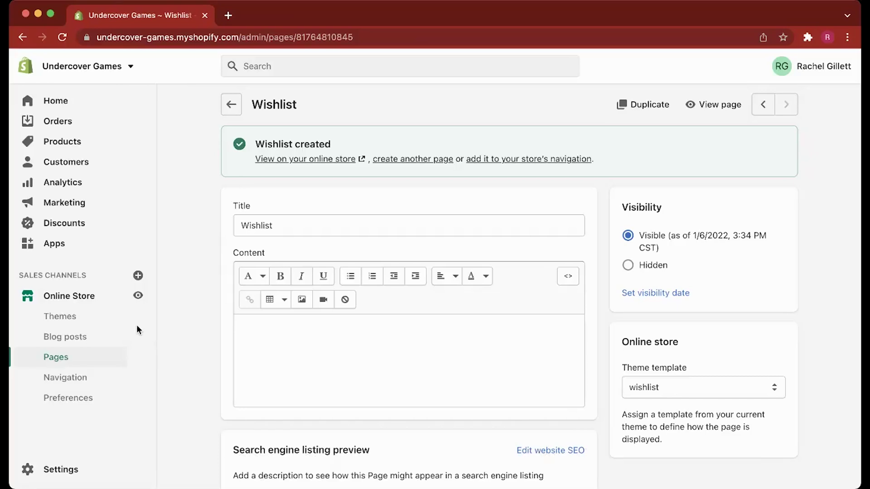
Customize the BinderPOS Standard Theme and add a new menu item in its Header section.
left_click(83, 322)
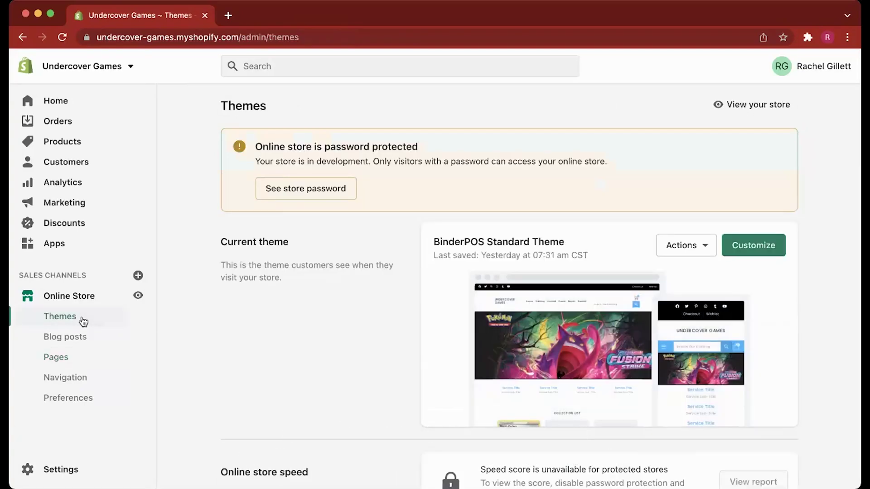
left_click(753, 245)
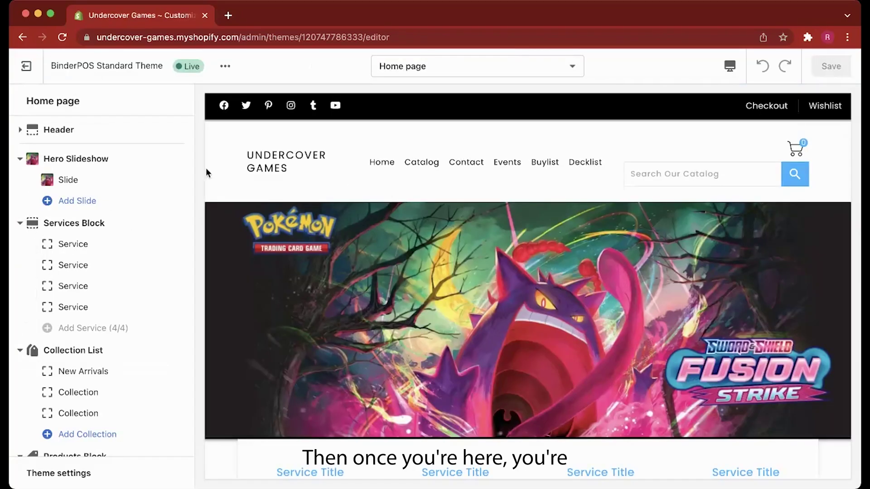
left_click(22, 129)
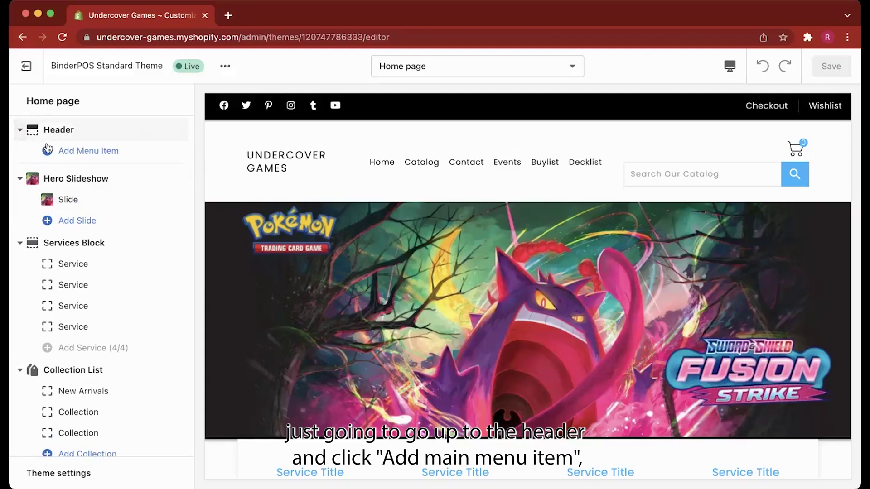
left_click(51, 156)
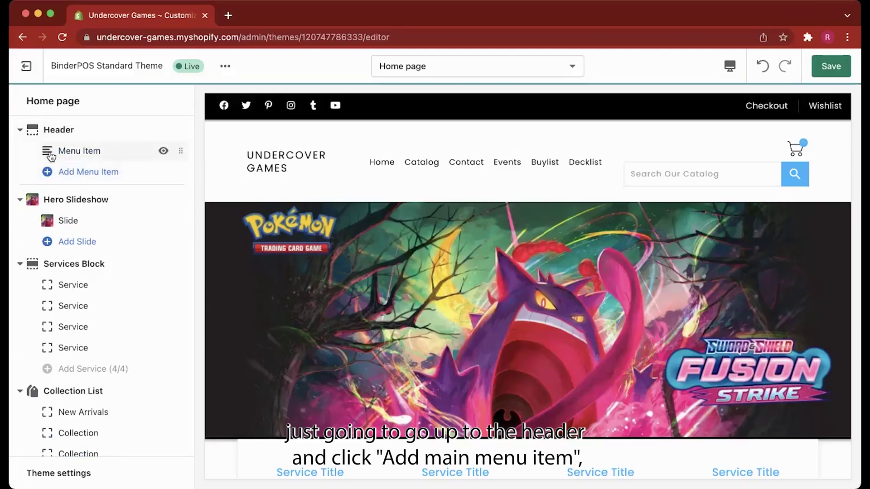
Enter 'Wishlist' as the menu item name and set its link to Pages > Wishlist.
left_click(89, 156)
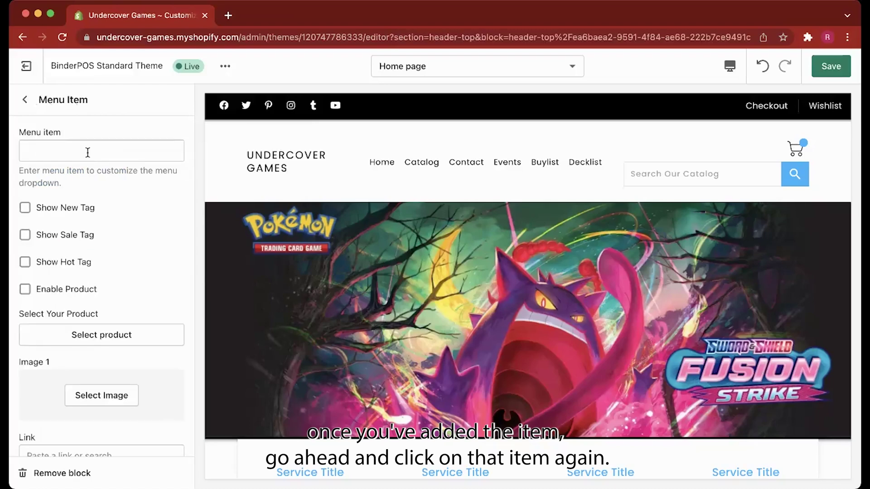
left_click(87, 153)
type("Wishlist")
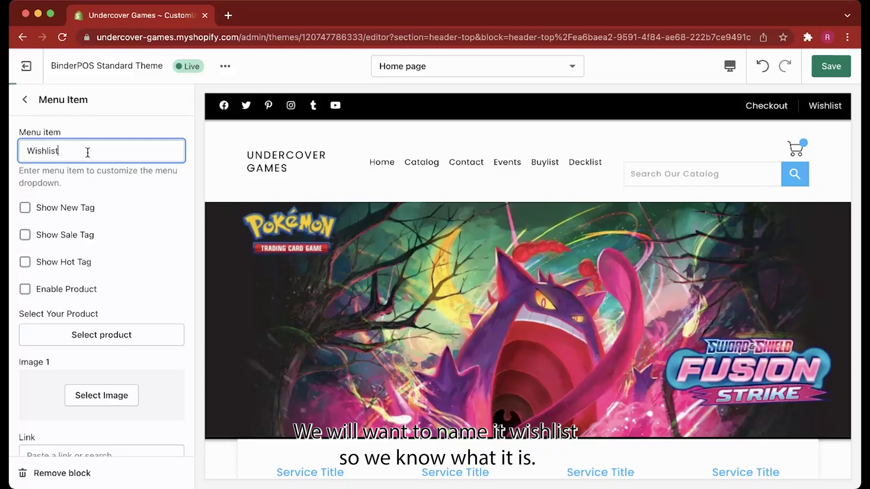
scroll(48, 286, "down", 2)
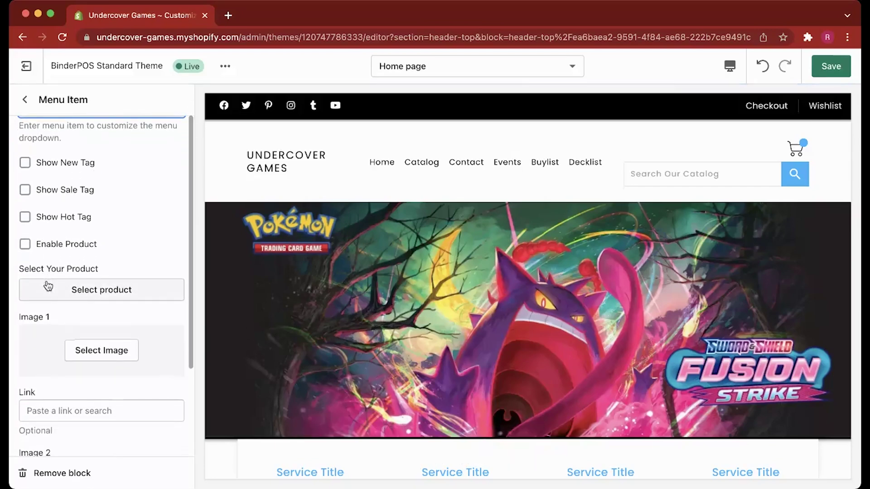
scroll(48, 369, "down", 1)
scroll(52, 342, "down", 1)
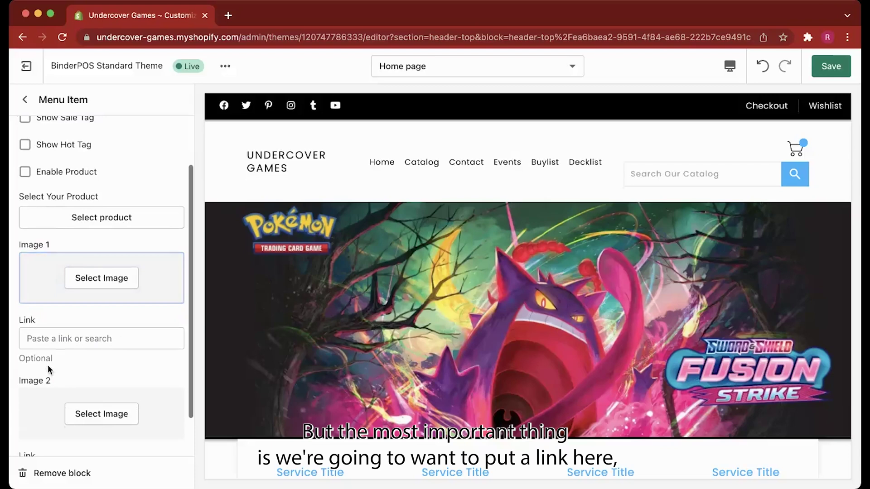
left_click(71, 339)
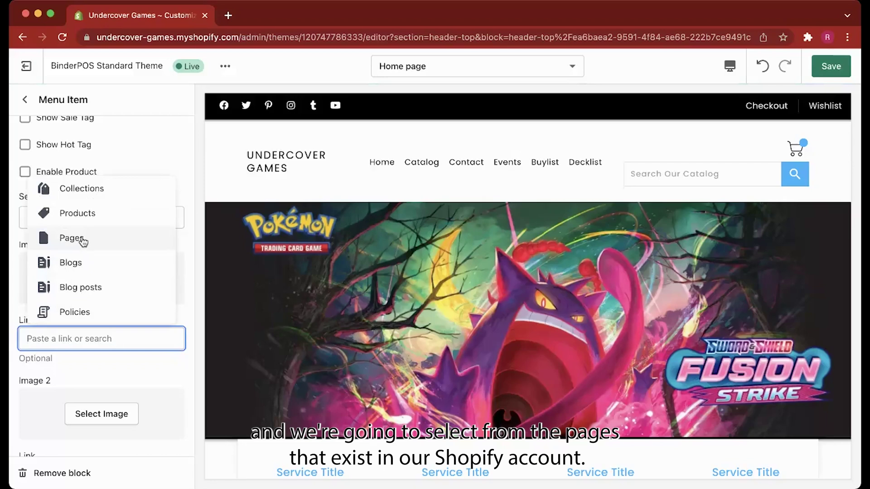
left_click(81, 239)
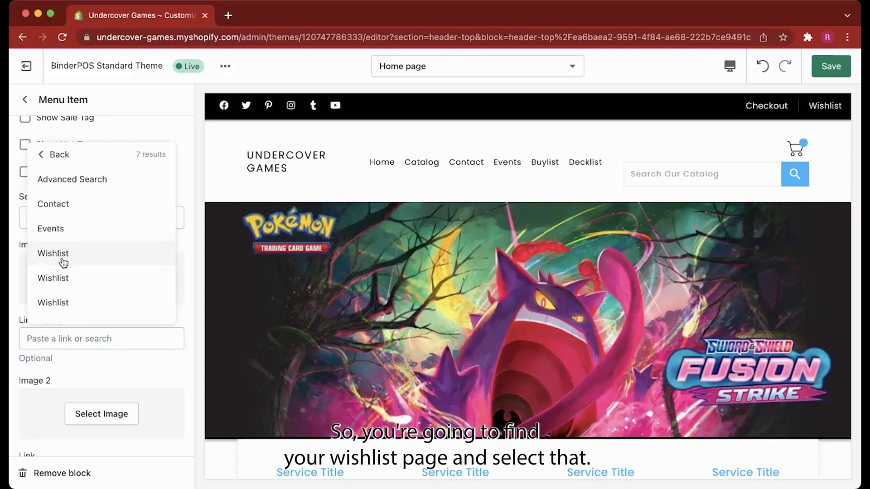
left_click(62, 255)
scroll(96, 361, "down", 2)
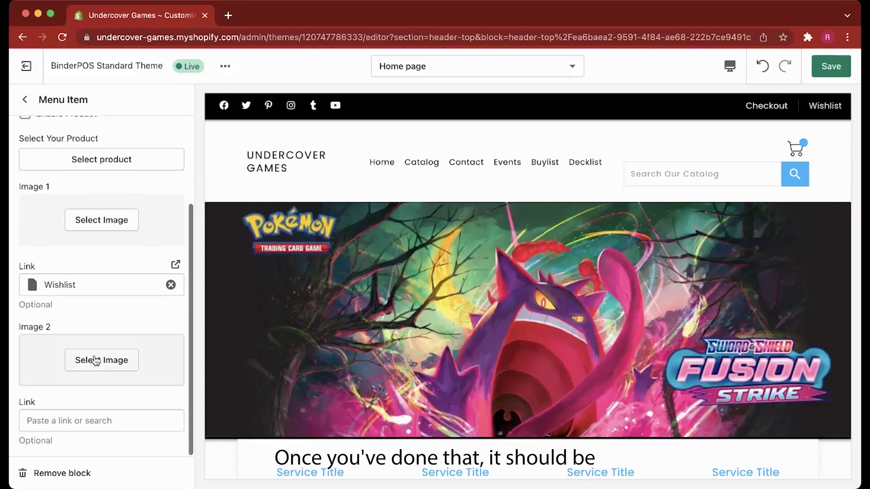
scroll(95, 360, "up", 5)
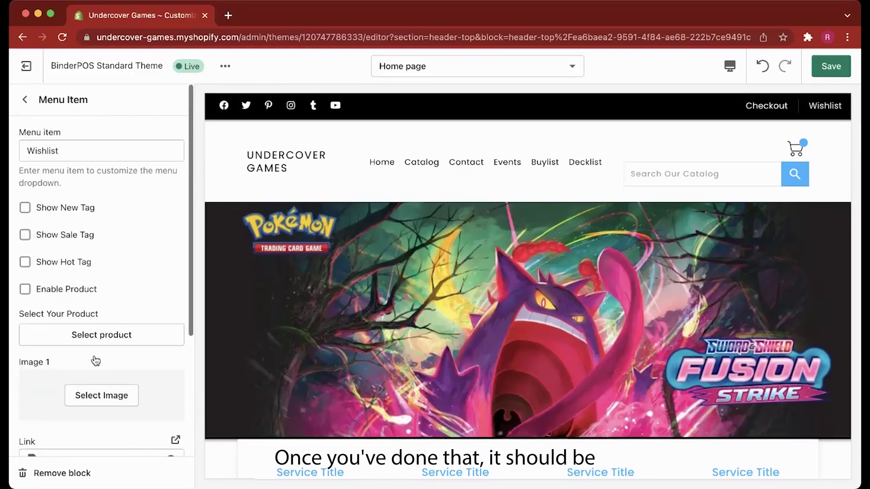
left_click(28, 101)
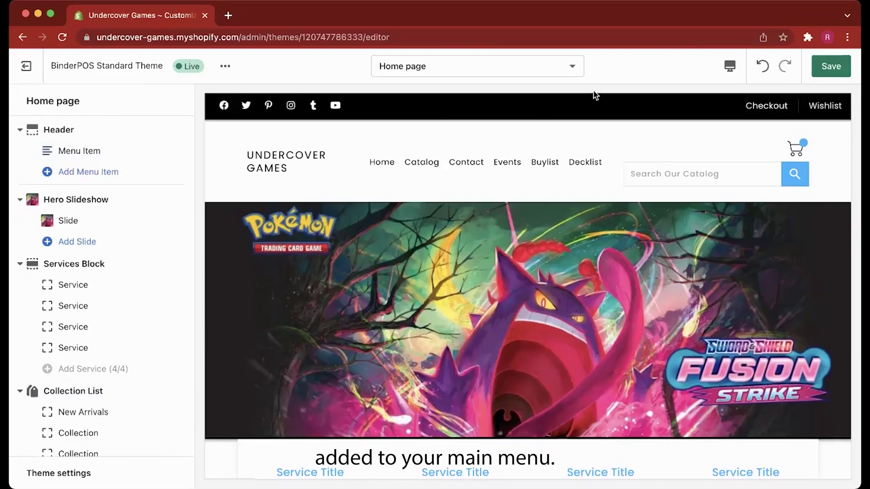